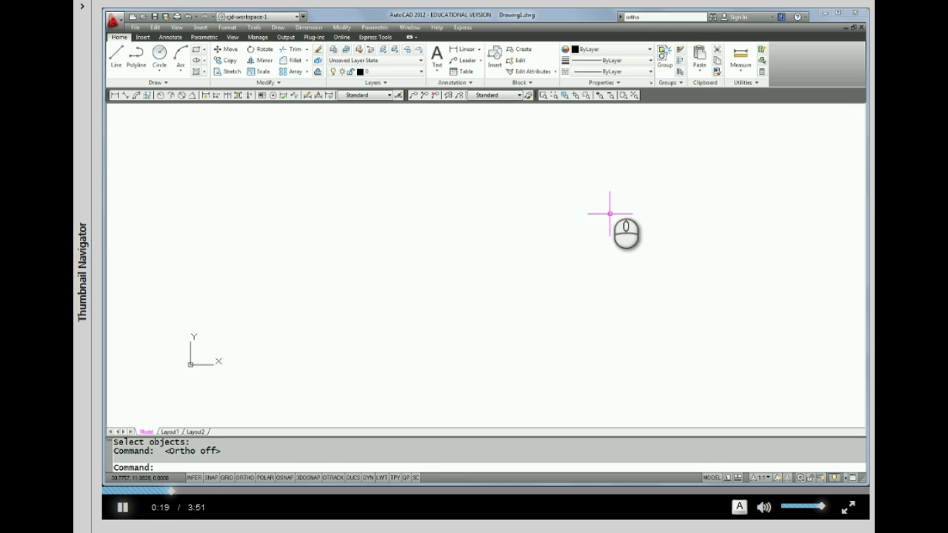
# Zoom to the full drawing area and draw a single nearly vertical line freehand without Ortho.
pyautogui.click(624, 96)
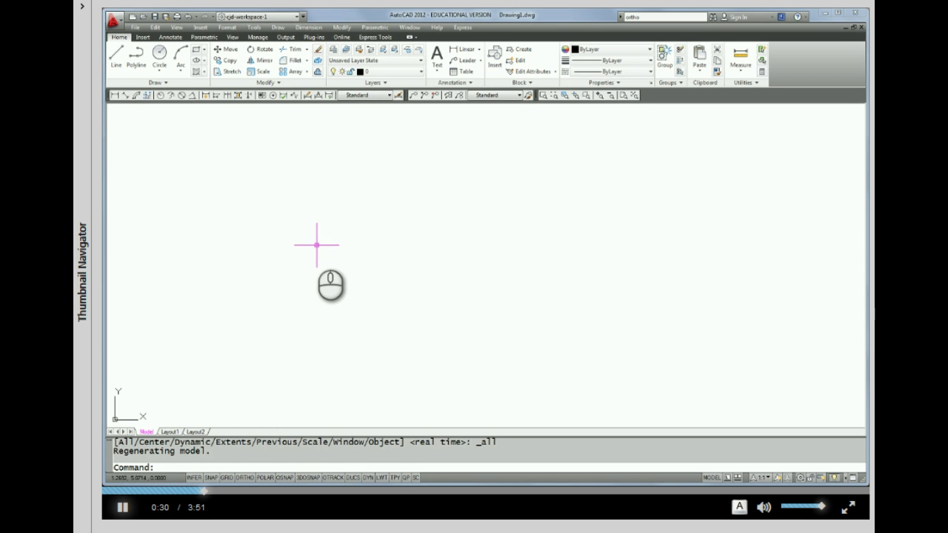
pyautogui.click(114, 61)
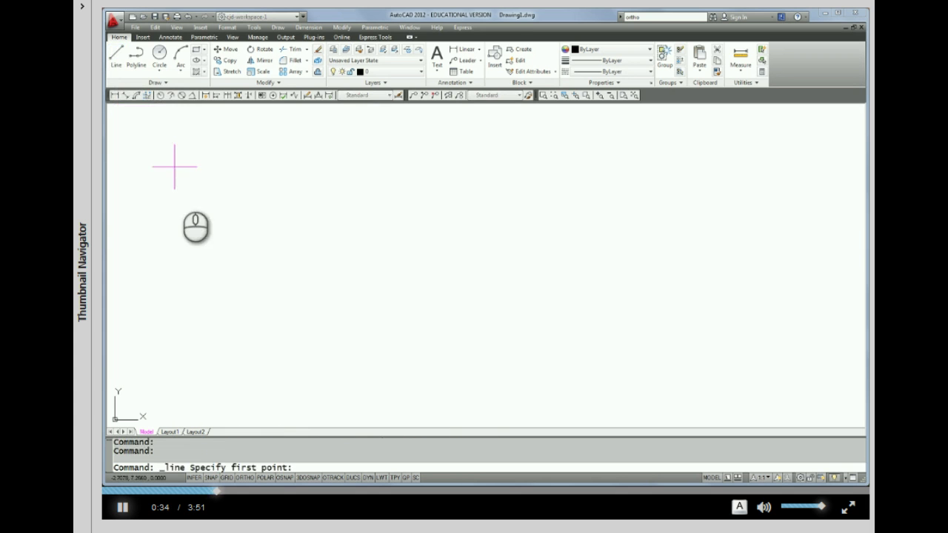
pyautogui.click(236, 190)
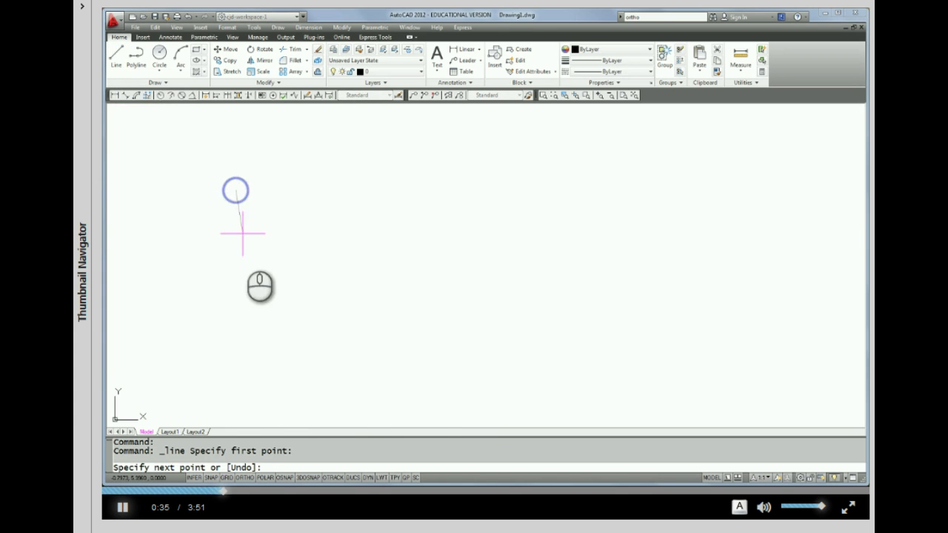
pyautogui.click(235, 367)
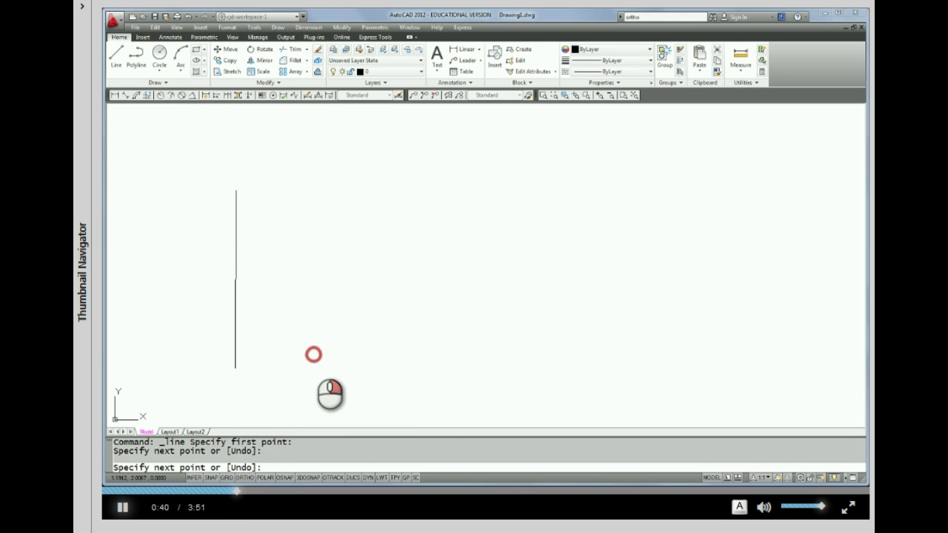
pyautogui.rightClick(313, 355)
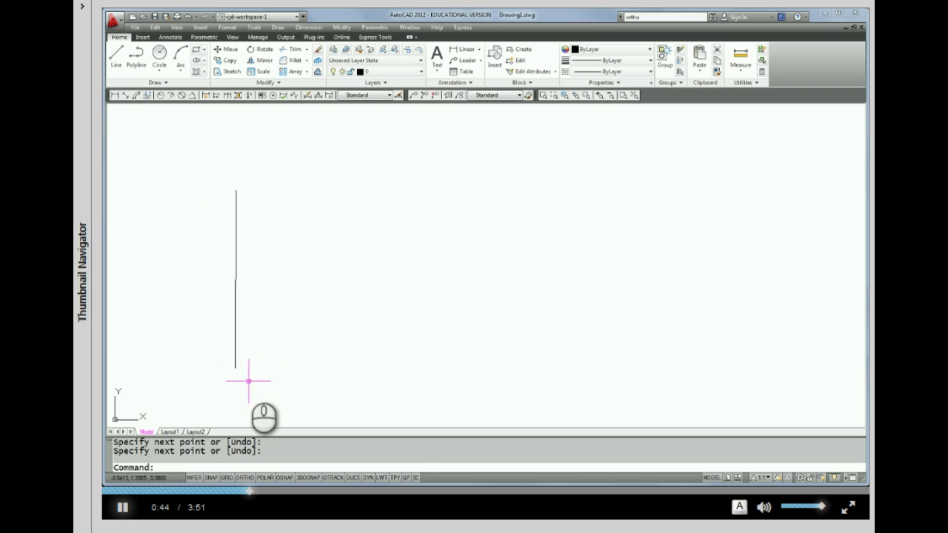
# Examine the freehand line up close along its length to check whether it is truly vertical.
pyautogui.scroll(1, 245, 362)
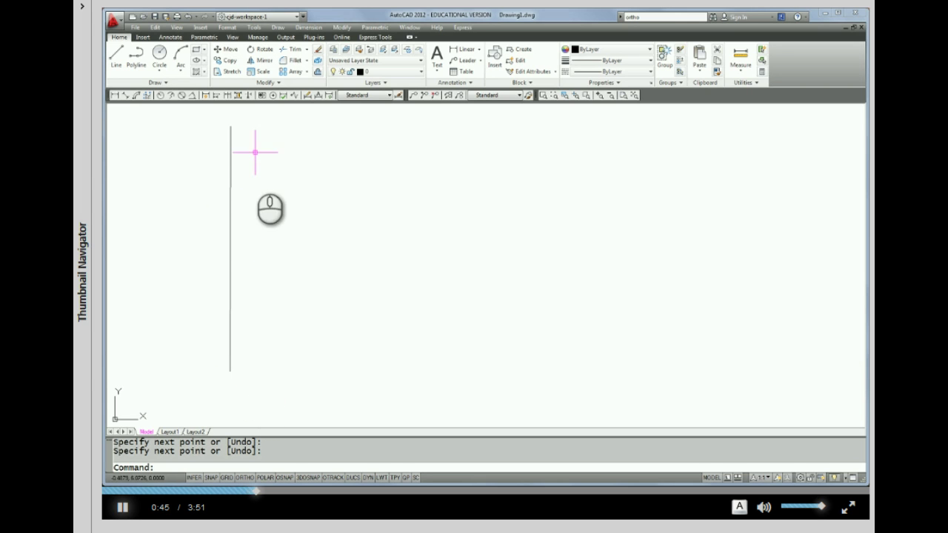
pyautogui.scroll(3, 243, 345)
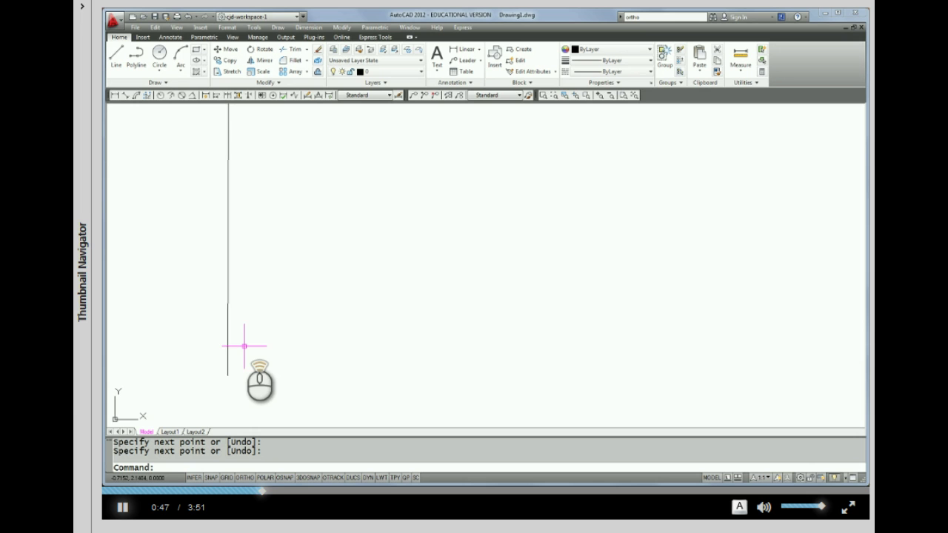
pyautogui.scroll(4, 204, 333)
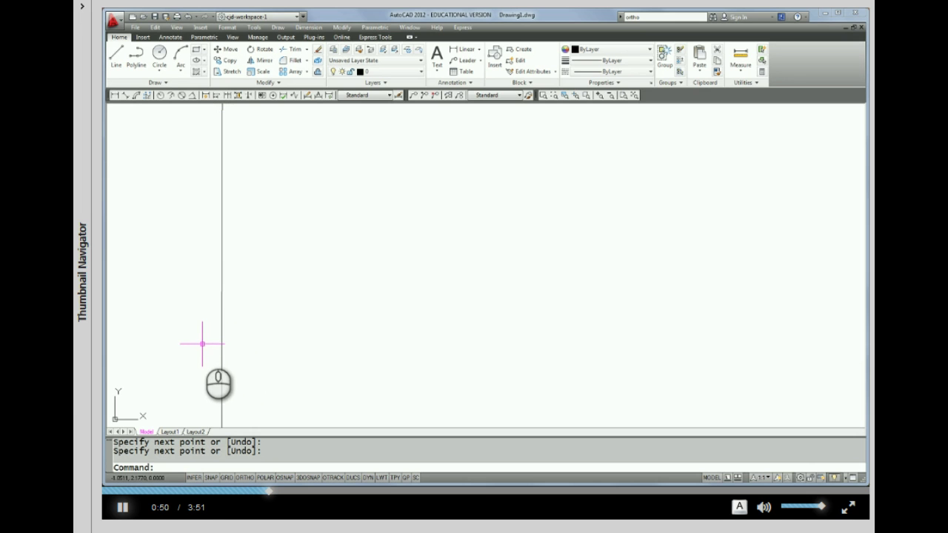
pyautogui.scroll(-3, 239, 275)
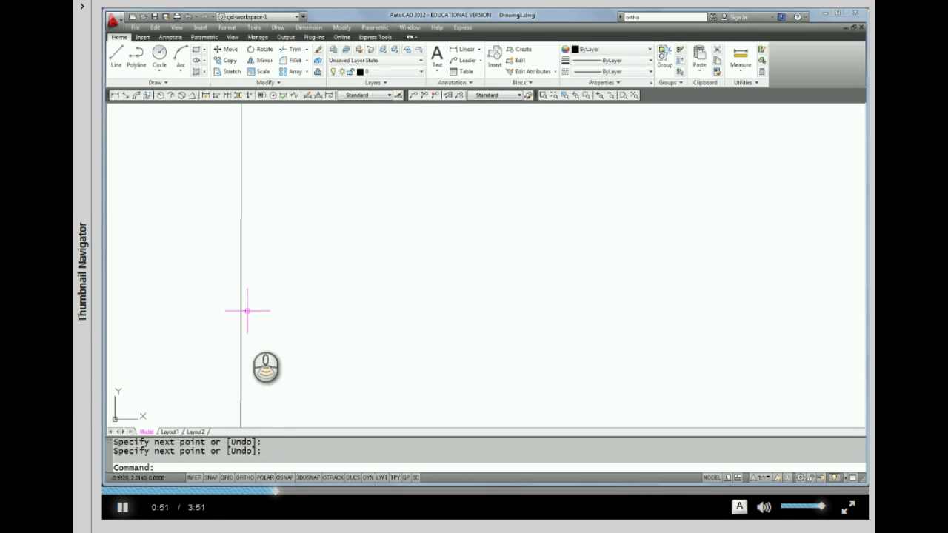
pyautogui.scroll(-2, 259, 367)
pyautogui.moveTo(299, 311)
pyautogui.mouseDown(button='middle')
pyautogui.moveTo(284, 319)
pyautogui.moveTo(292, 309)
pyautogui.mouseUp(button='middle')
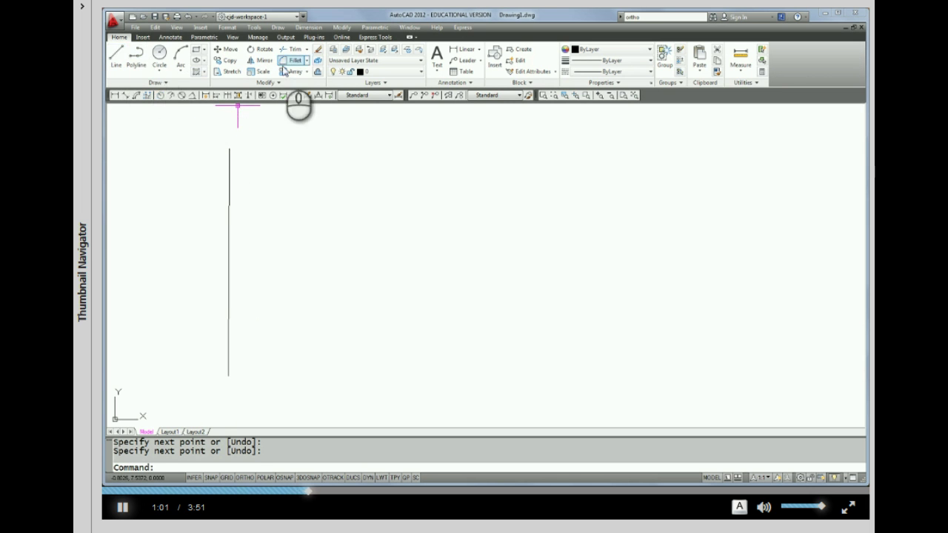
# Erase the freehand line and turn on Ortho mode.
pyautogui.click(231, 169)
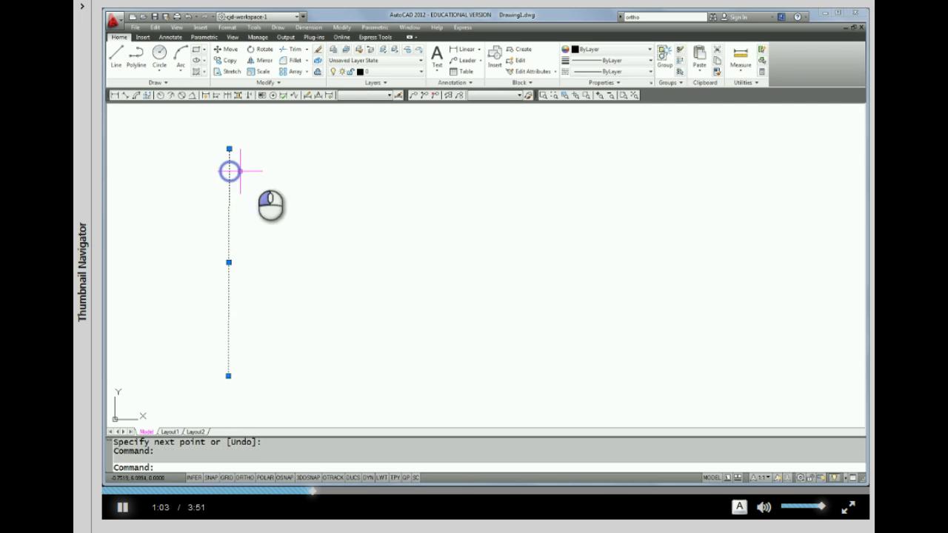
pyautogui.click(317, 50)
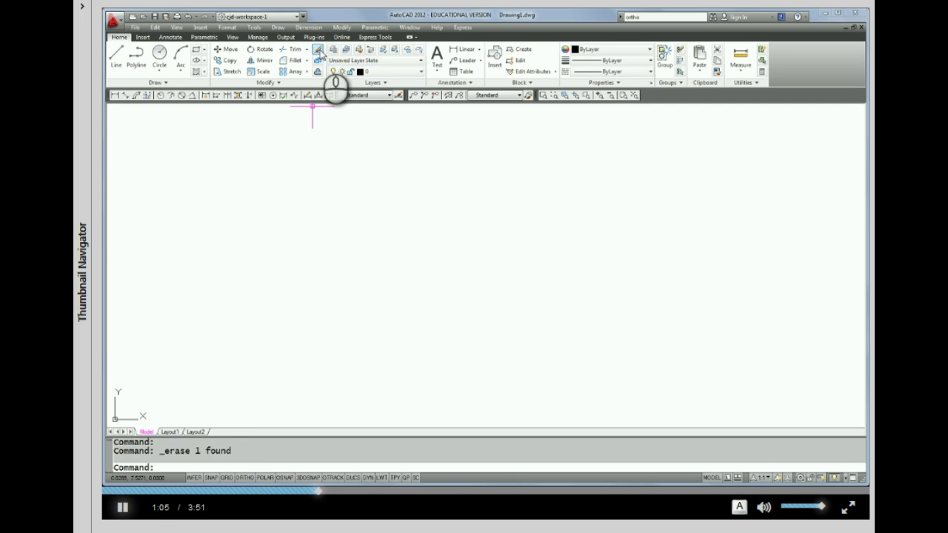
pyautogui.click(244, 477)
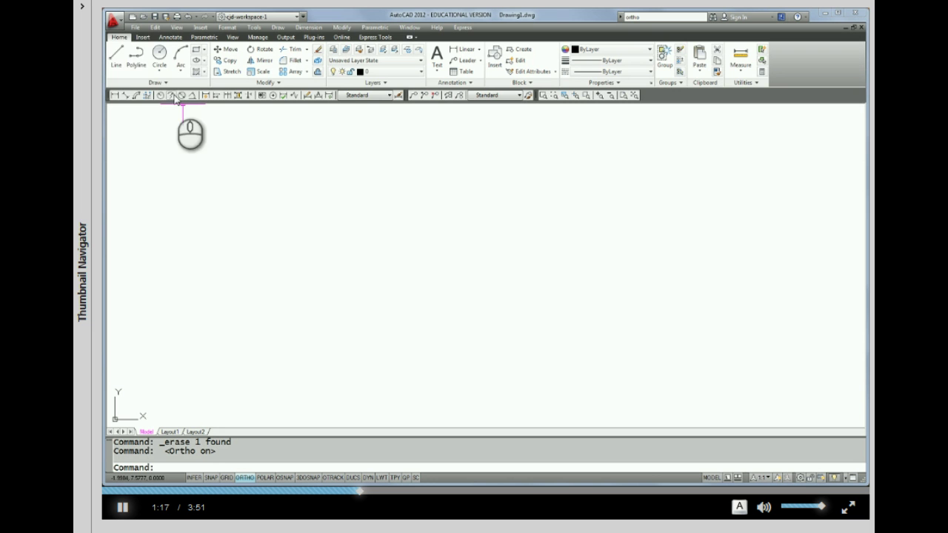
# Draw an open stepped outline of eleven connected horizontal and vertical line segments with Ortho on.
pyautogui.click(113, 58)
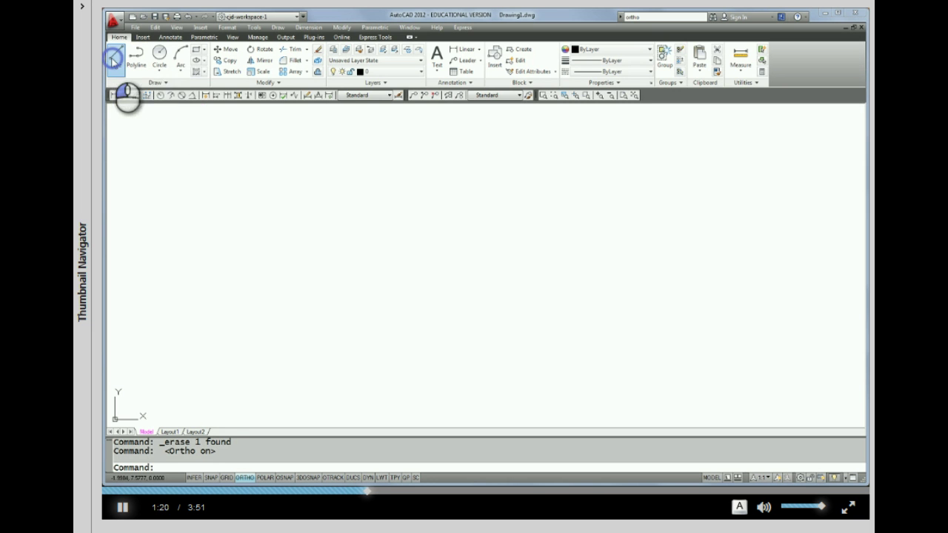
pyautogui.click(222, 210)
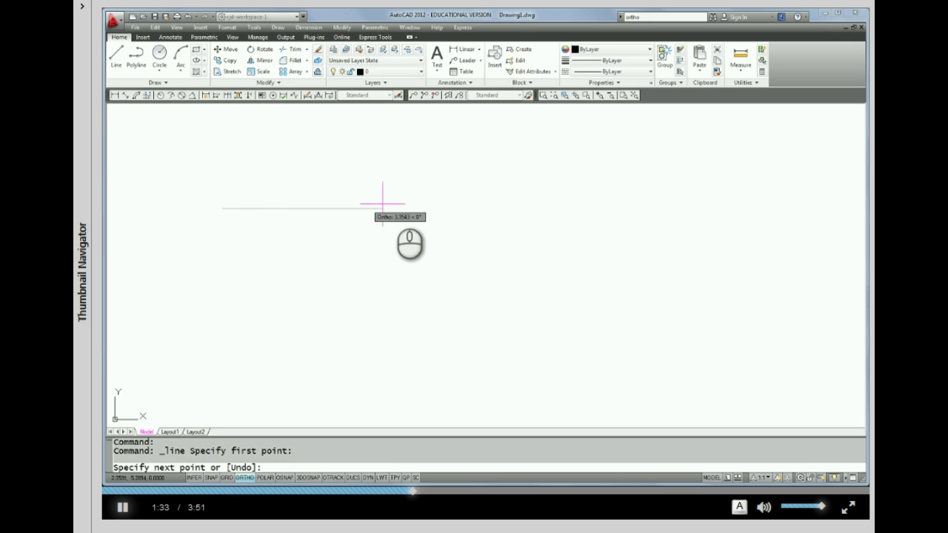
pyautogui.click(467, 206)
pyautogui.click(468, 288)
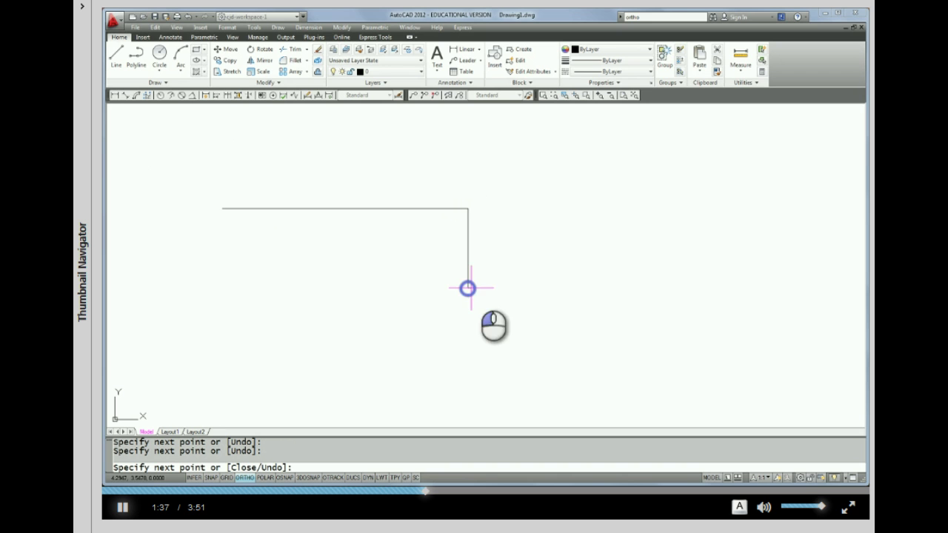
pyautogui.click(572, 288)
pyautogui.click(572, 369)
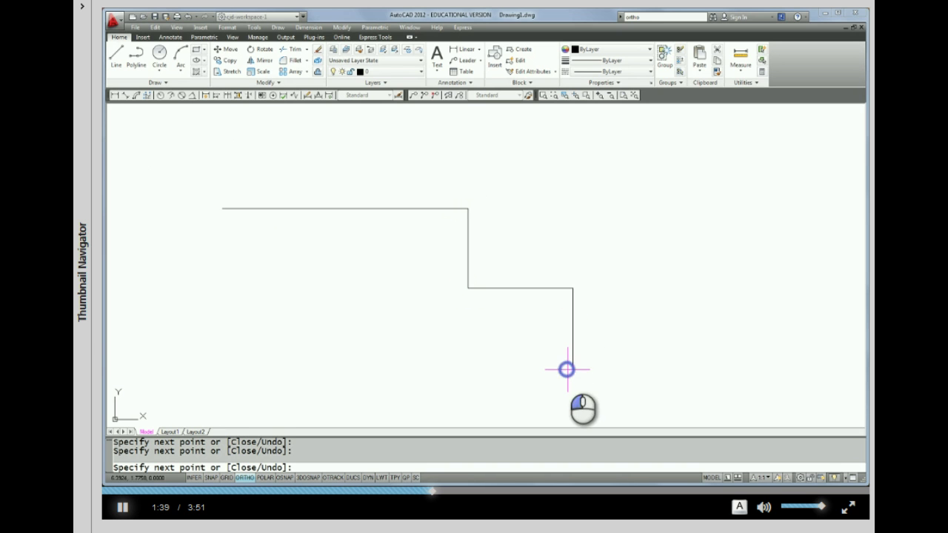
pyautogui.click(423, 369)
pyautogui.click(417, 270)
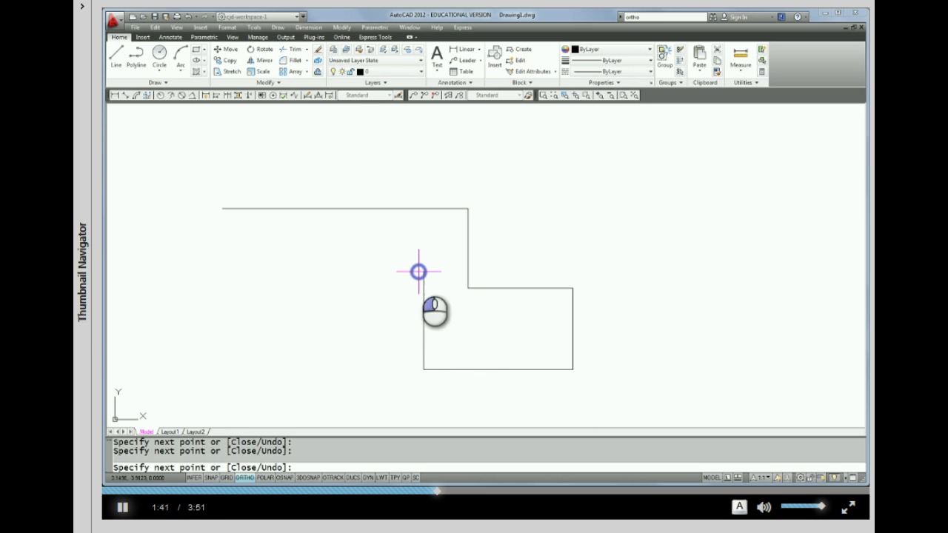
pyautogui.click(330, 270)
pyautogui.click(303, 346)
pyautogui.click(148, 337)
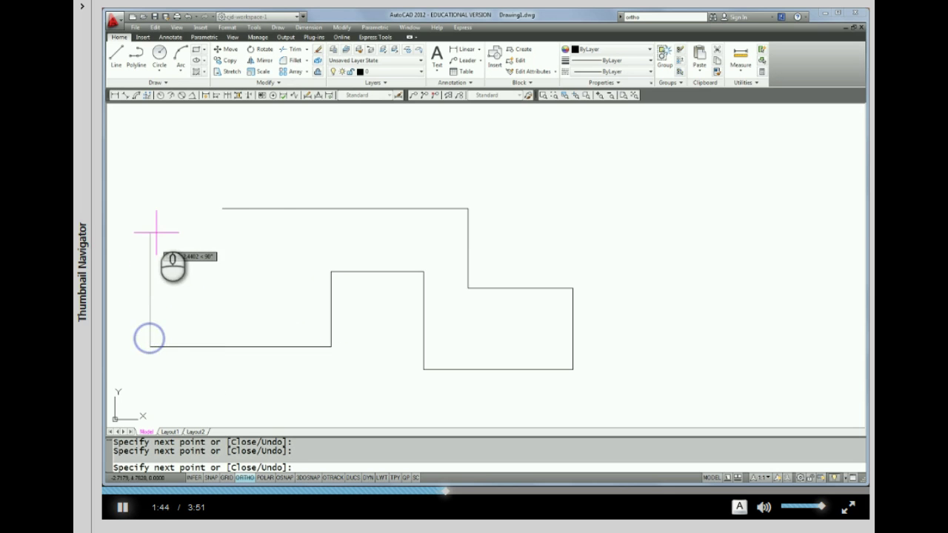
pyautogui.click(163, 171)
pyautogui.click(279, 162)
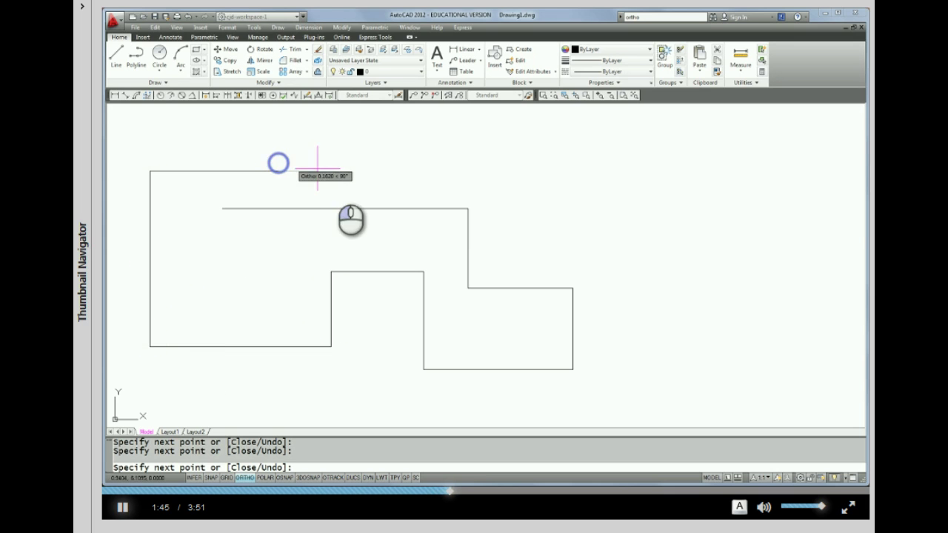
pyautogui.rightClick(412, 205)
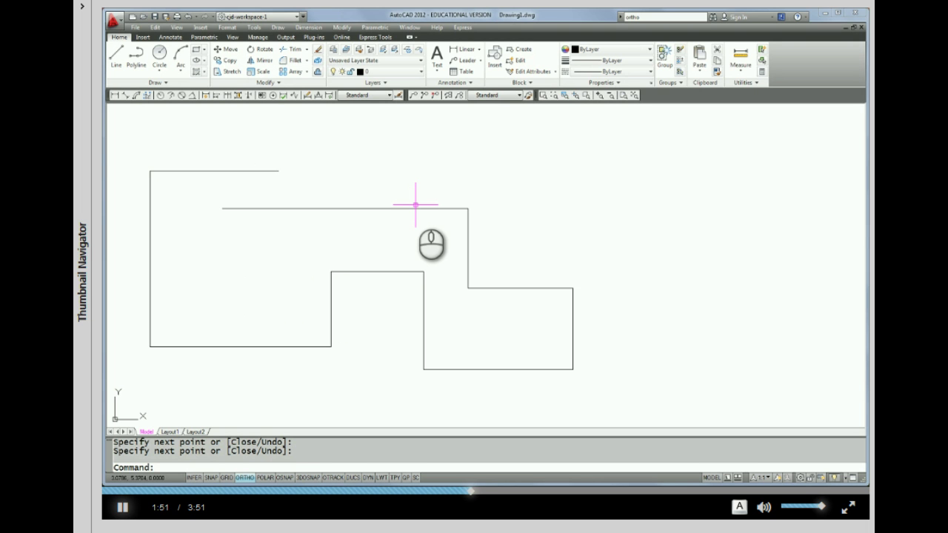
# Undo the view shift and the whole stepped outline to empty the drawing.
pyautogui.moveTo(402, 245); pyautogui.dragTo(463, 235, button='middle')
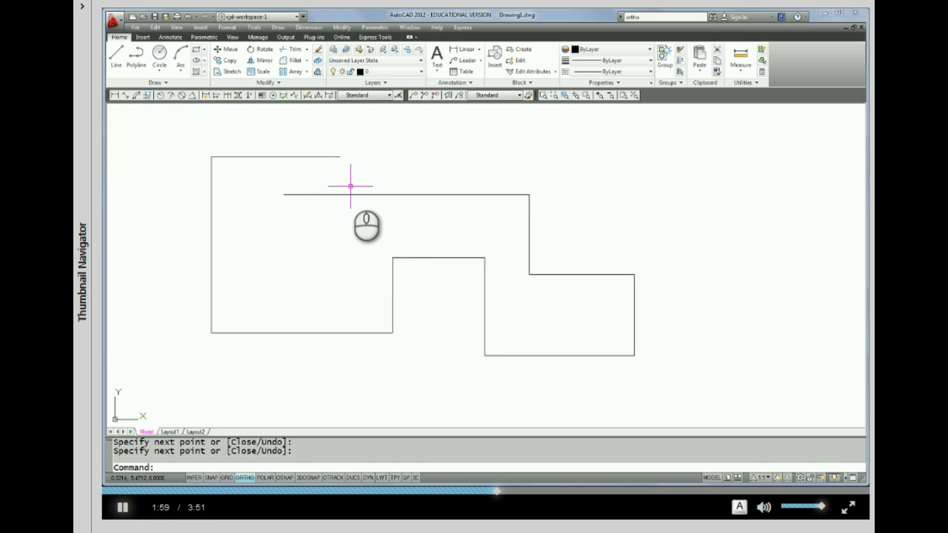
pyautogui.click(188, 16)
pyautogui.click(188, 16)
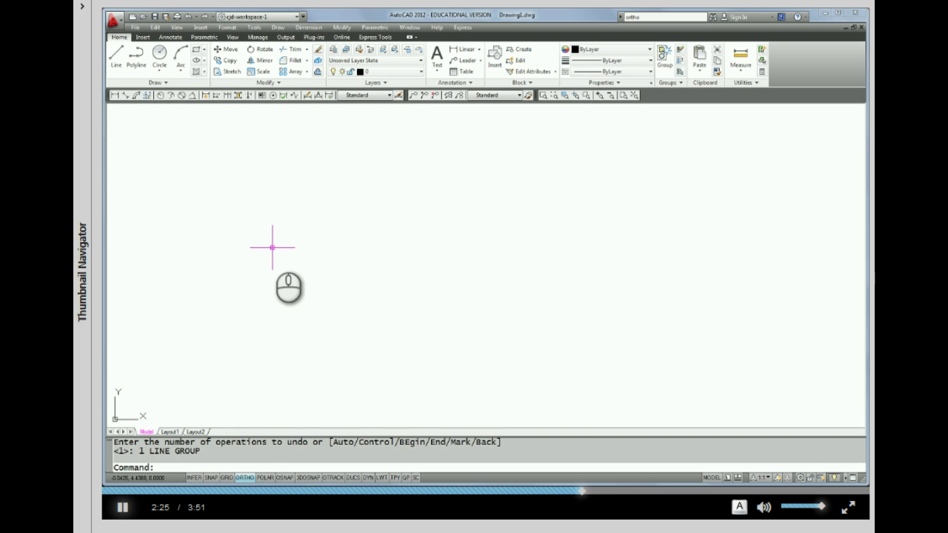
# Draw a vertical line segment straight upward from a point in the lower part of the drawing area, with a length of 5.
pyautogui.click(116, 60)
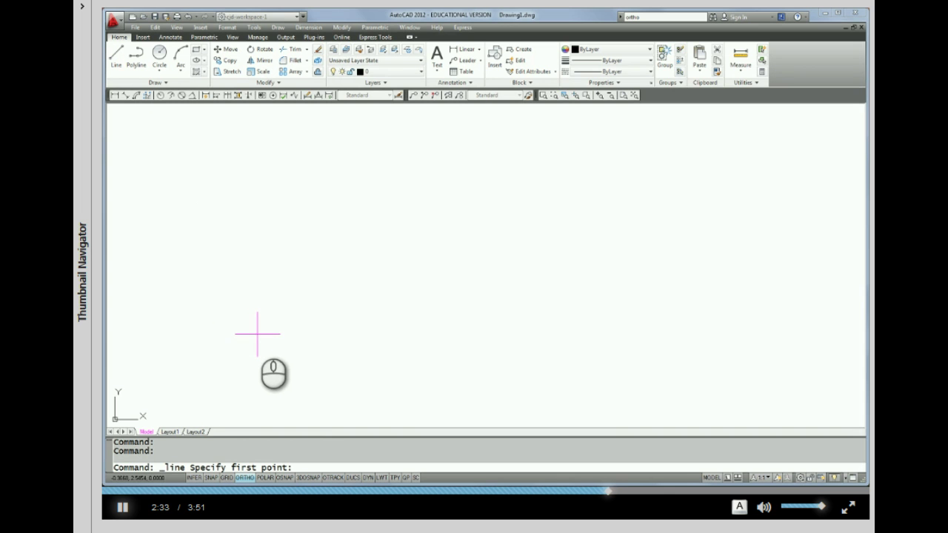
pyautogui.click(257, 334)
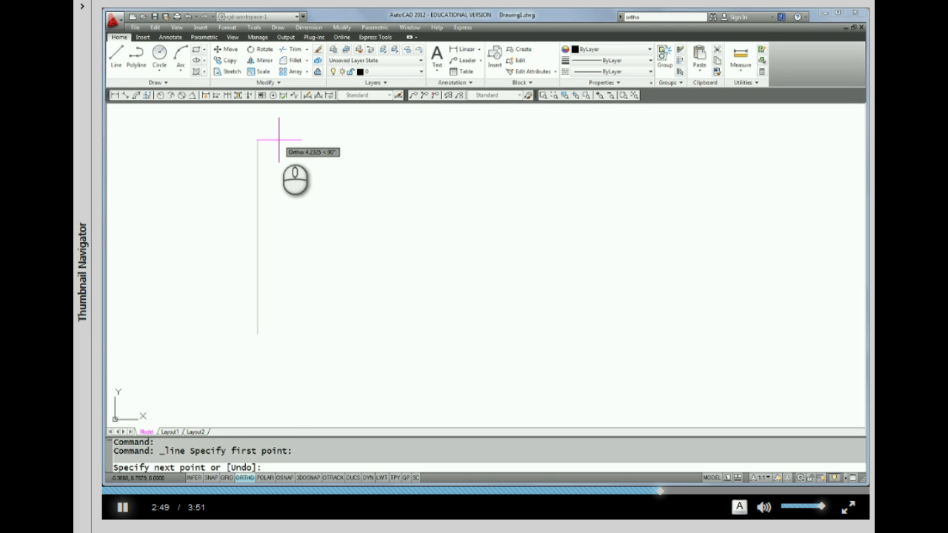
pyautogui.write('5')
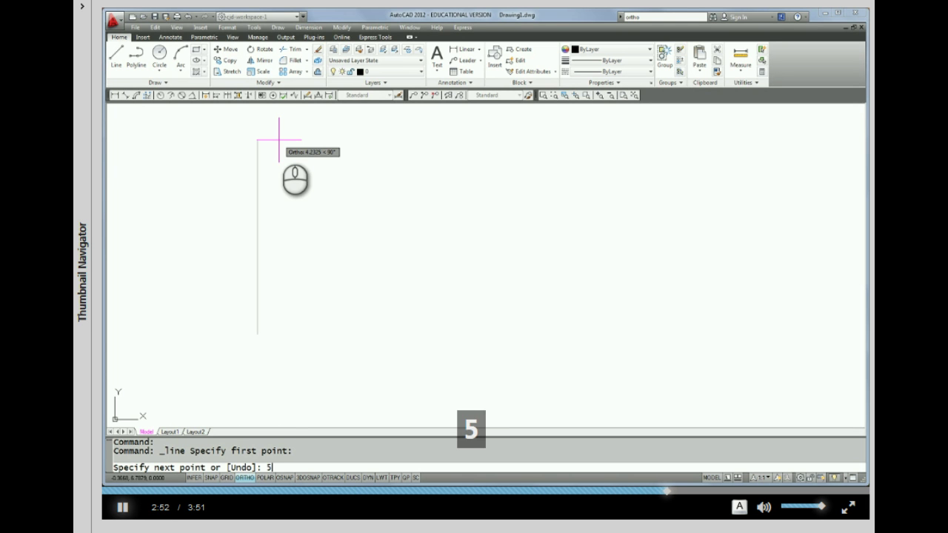
pyautogui.press('Return')
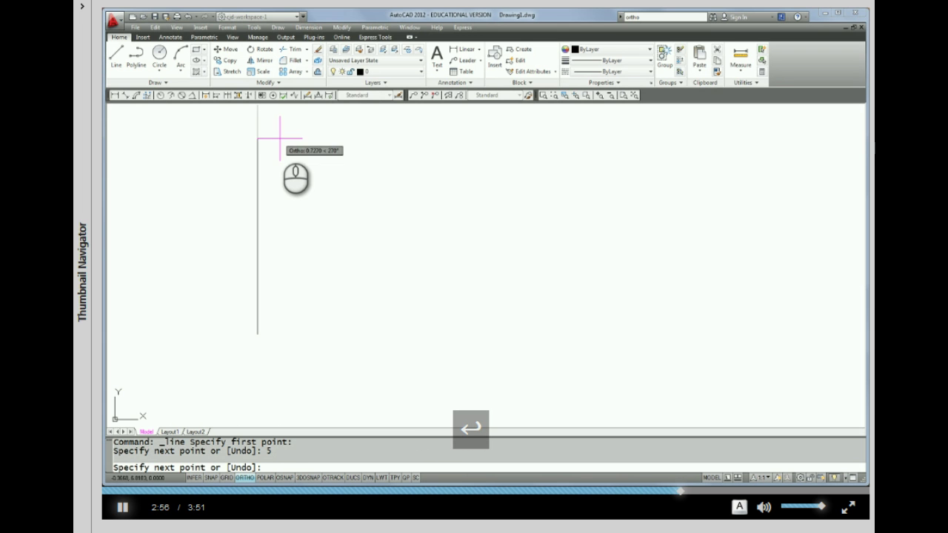
pyautogui.moveTo(331, 140); pyautogui.dragTo(323, 203, button='middle')
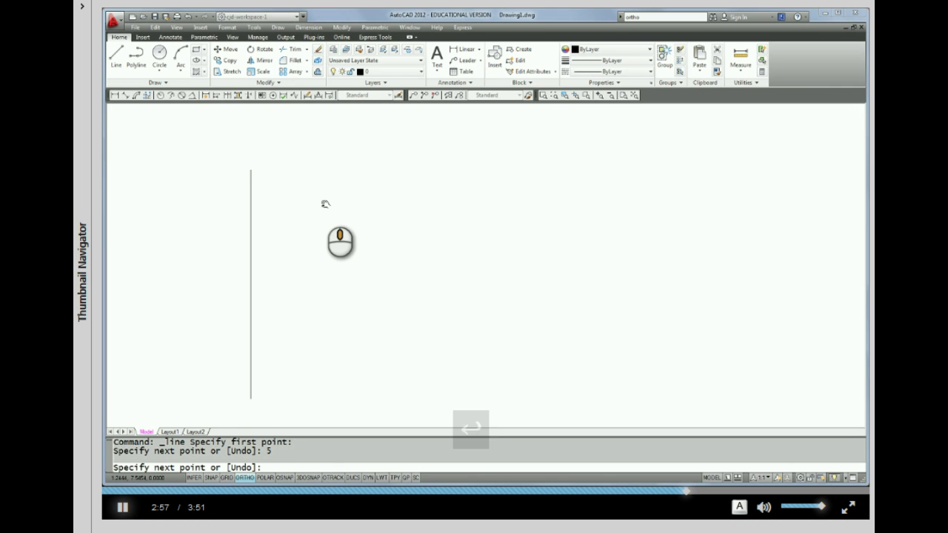